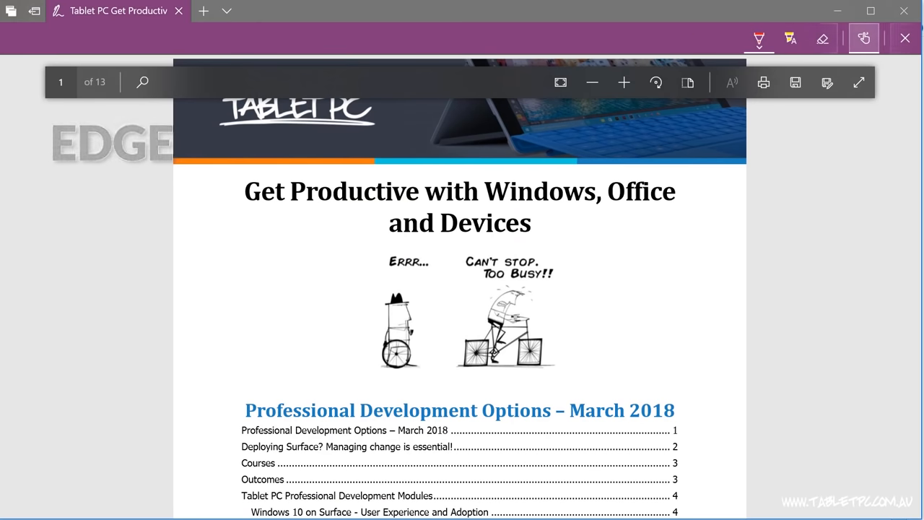
Step: Show the Ballpoint pen's colour and size palette in Edge's PDF viewer
click(759, 38)
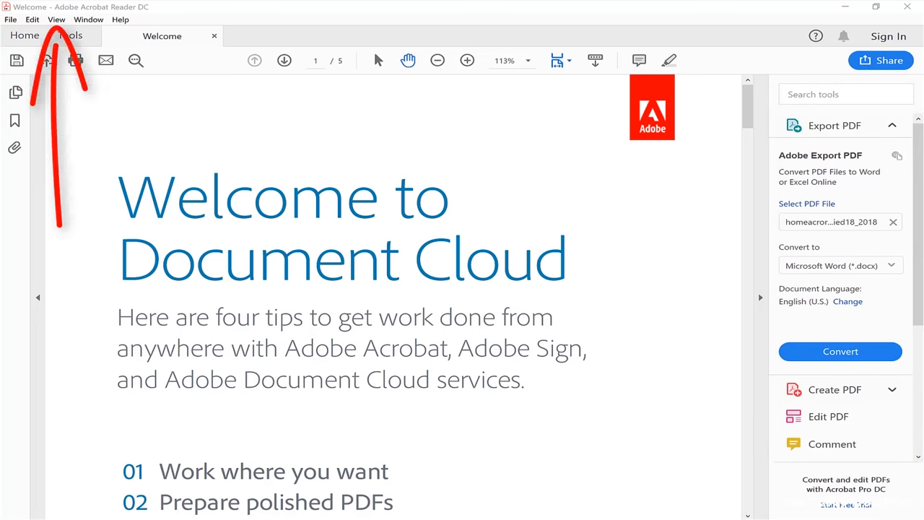
Step: Turn on the Comment toolbar and comments pane for the Welcome document
click(56, 20)
mouse_move(49, 118)
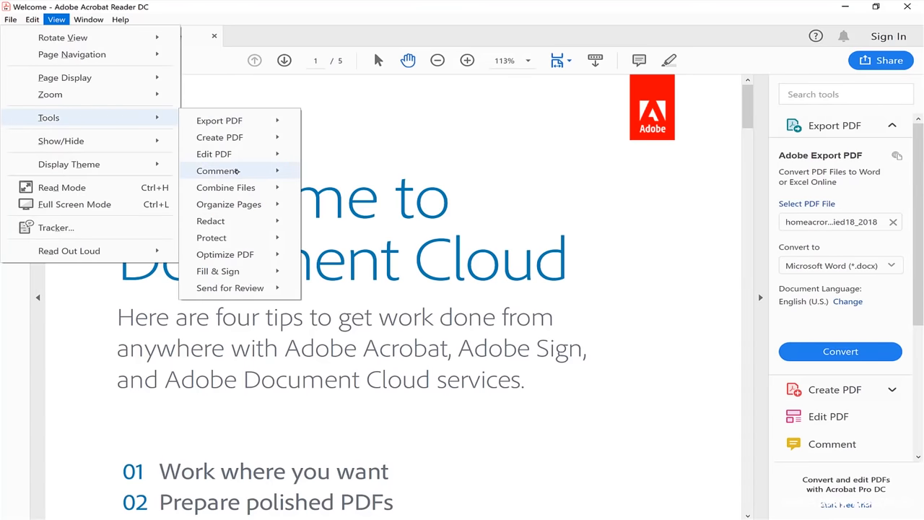
mouse_move(217, 170)
click(99, 173)
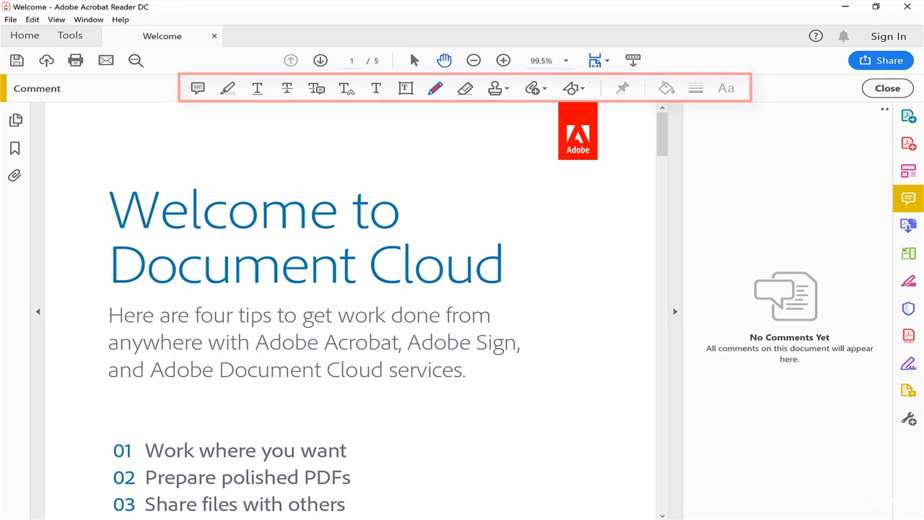
click(436, 88)
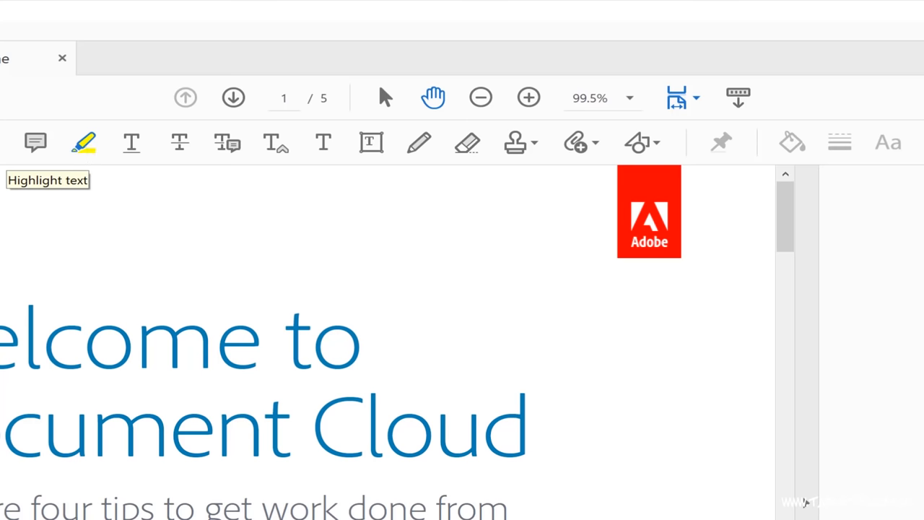
Step: Handwrite 'Start drawing' in red freehand pen above the Welcome heading
click(421, 145)
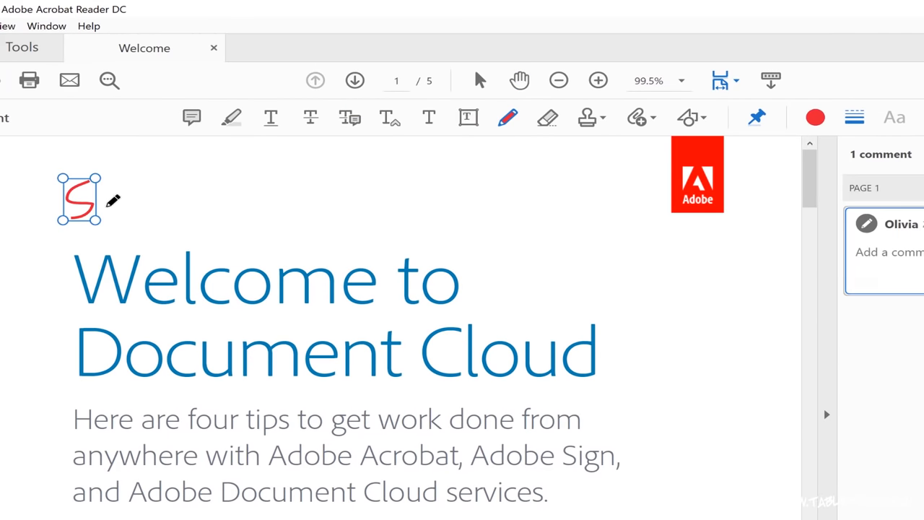
drag(112, 201, 181, 181)
mouse_move(238, 188)
mouse_down()
mouse_move(305, 179)
mouse_move(404, 195)
mouse_up()
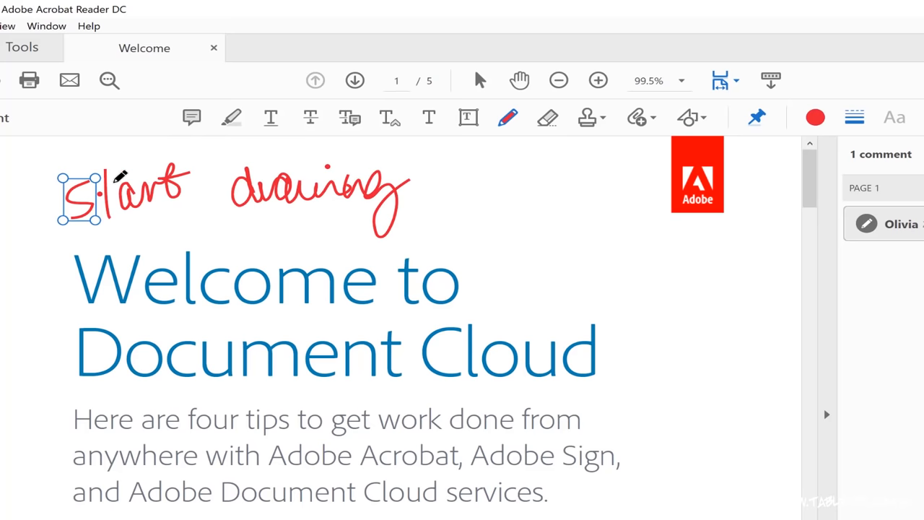
Step: Recolour the handwriting to blue and draw two long vertical strokes beside the heading
click(803, 189)
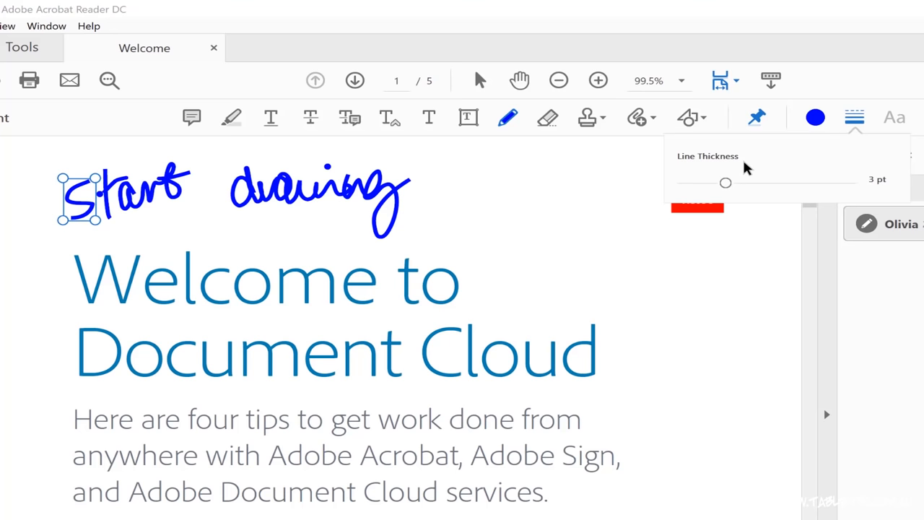
drag(570, 190, 572, 419)
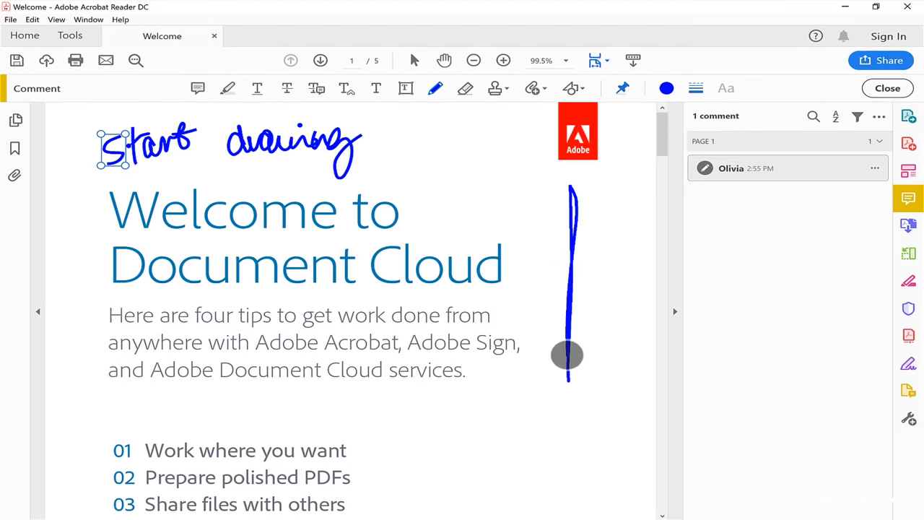
drag(590, 188, 596, 413)
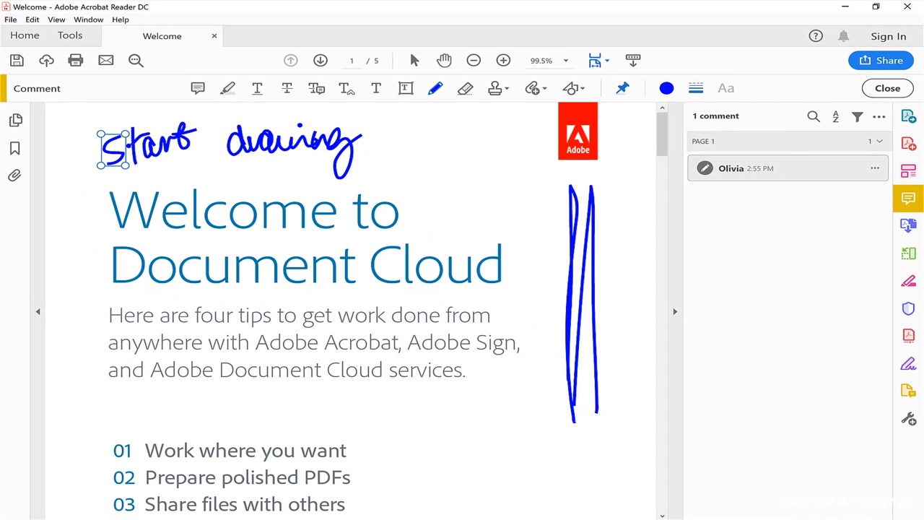
mouse_move(448, 264)
mouse_down()
mouse_move(444, 72)
mouse_move(470, 134)
mouse_up()
click(547, 145)
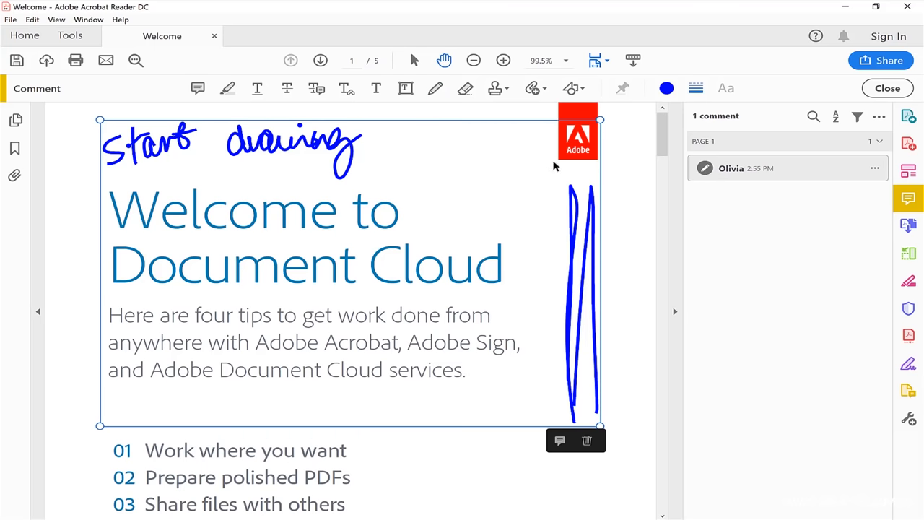
scroll(534, 288, down, 5)
scroll(533, 181, up, 5)
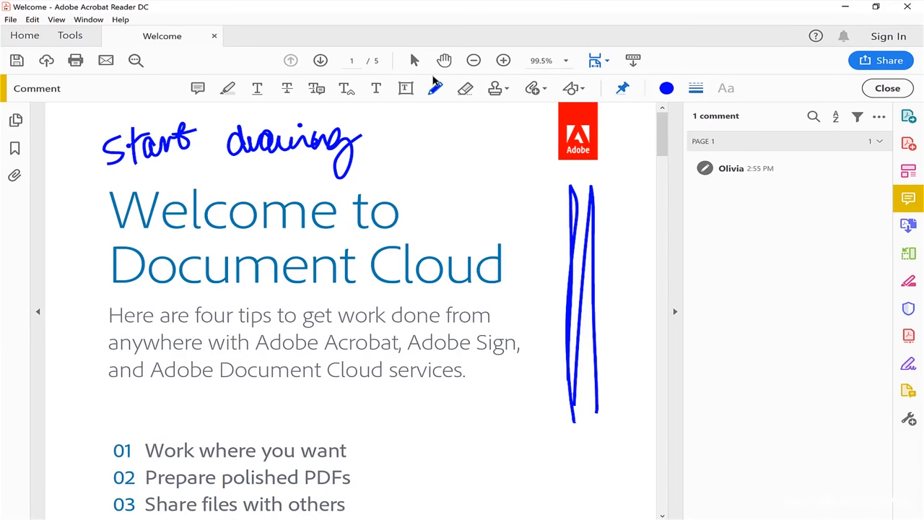
Step: Scribble a zigzag over the vertical strokes, then erase its upper part with the Eraser
mouse_move(597, 181)
mouse_down()
mouse_move(577, 217)
mouse_move(610, 286)
mouse_up()
mouse_move(468, 294)
mouse_down()
mouse_move(468, 108)
mouse_move(492, 170)
mouse_up()
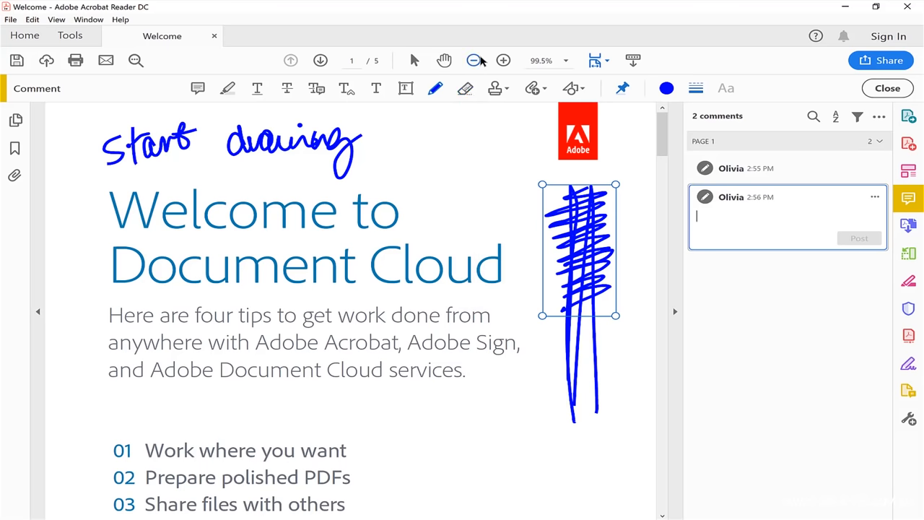
mouse_move(562, 199)
mouse_down()
mouse_move(571, 209)
mouse_move(594, 183)
mouse_up()
mouse_move(545, 231)
mouse_down()
mouse_move(599, 192)
mouse_move(577, 253)
mouse_move(614, 217)
mouse_move(563, 307)
mouse_move(603, 273)
mouse_move(614, 245)
mouse_move(560, 361)
mouse_move(614, 312)
mouse_move(555, 402)
mouse_move(615, 387)
mouse_up()
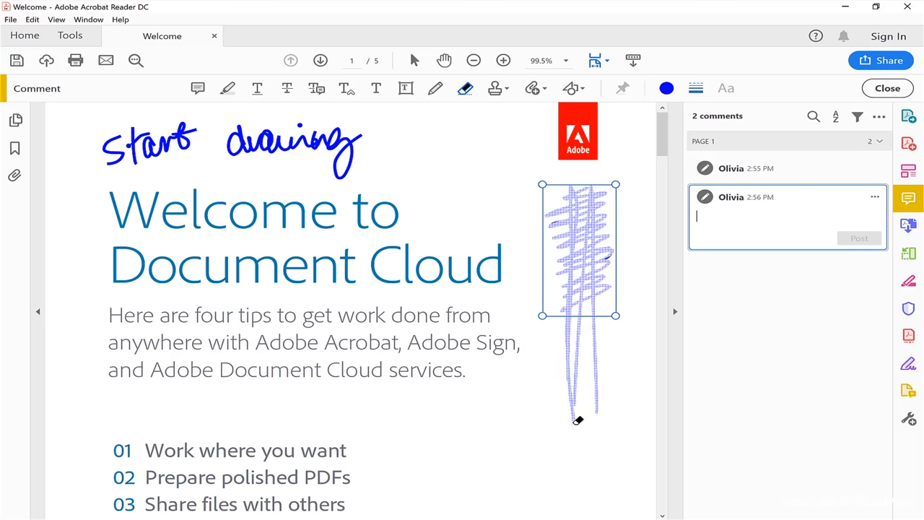
Step: Erase the remaining strokes and delete the now-empty drawing annotation
drag(578, 420, 609, 403)
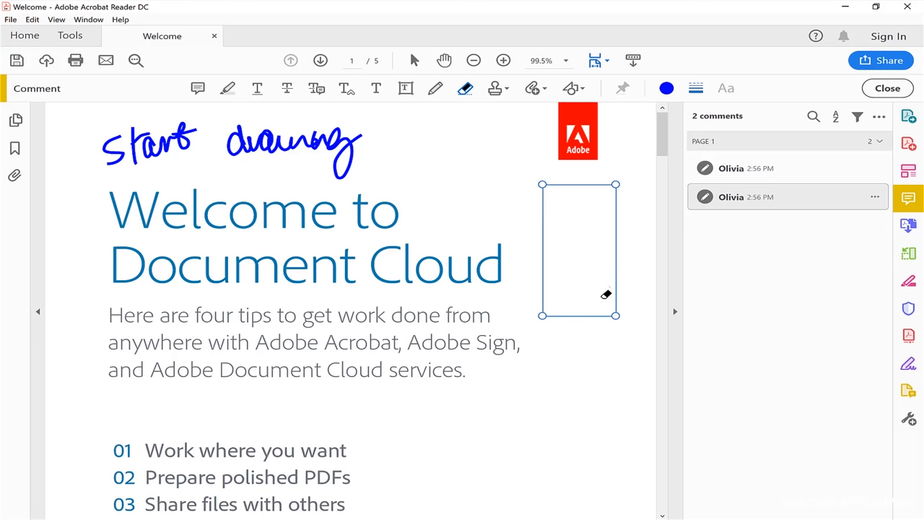
key(Delete)
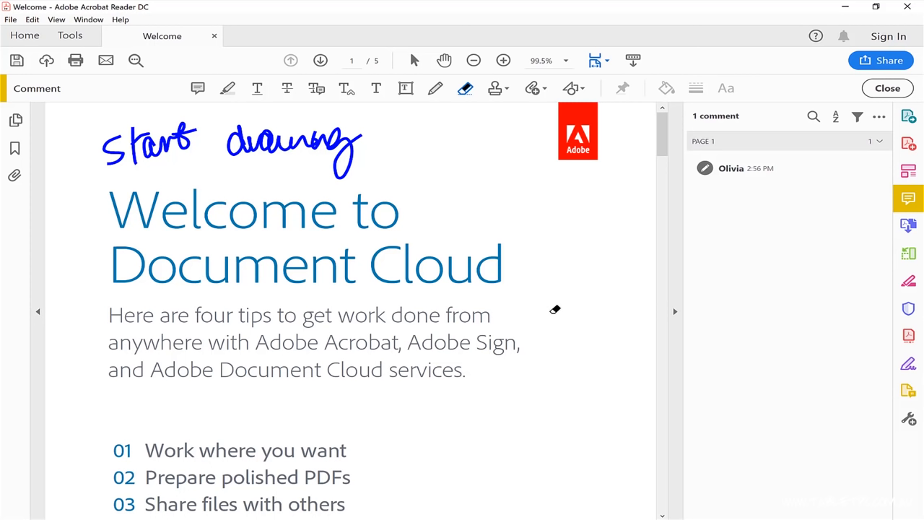
drag(419, 271, 442, 141)
Step: Select the handwritten 'Start drawing' annotation and delete it via its mini toolbar
click(150, 146)
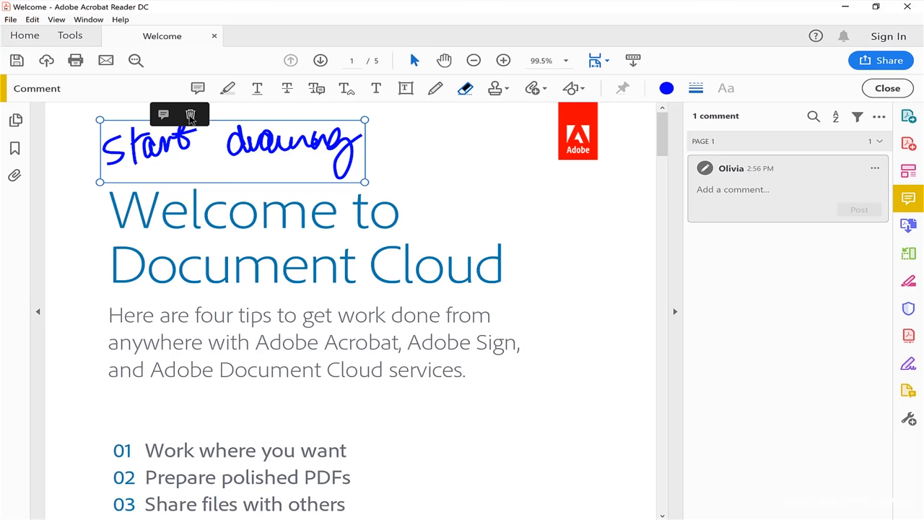
click(190, 114)
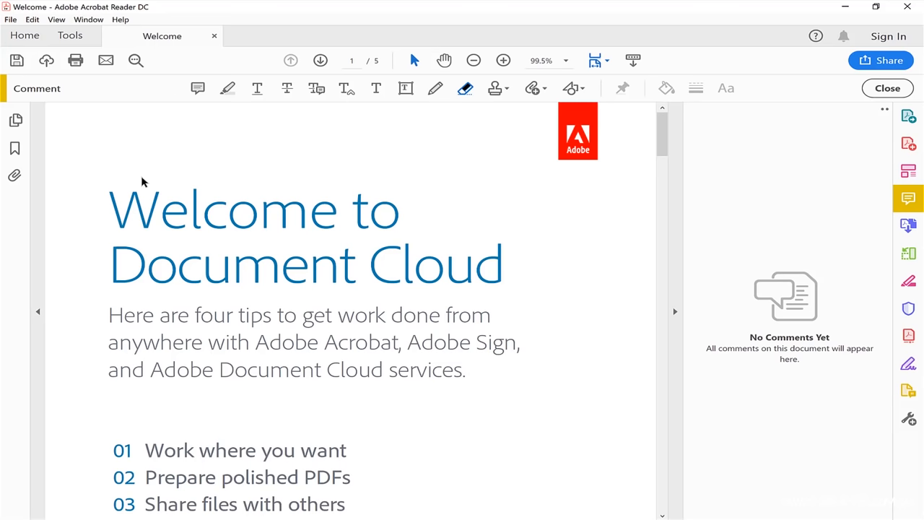
click(434, 88)
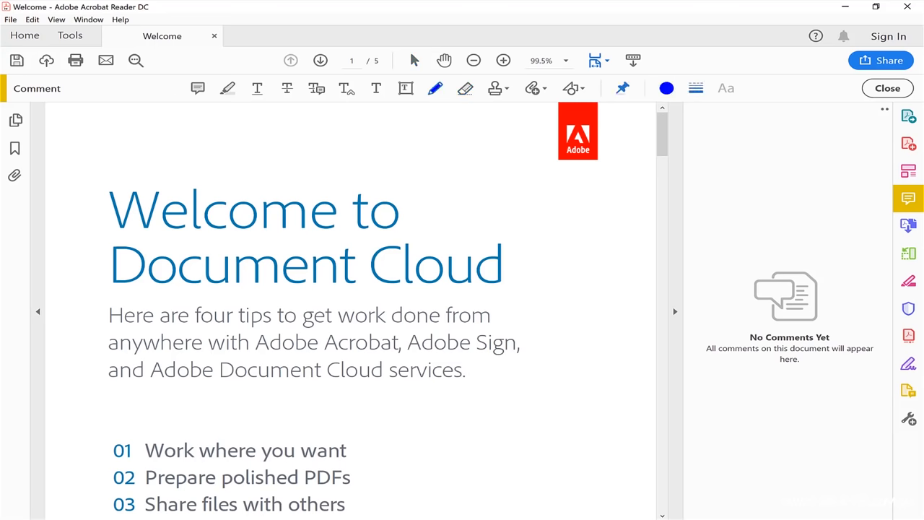
Step: Handwrite 'Box' in blue above the heading
drag(135, 127, 141, 188)
drag(137, 124, 144, 184)
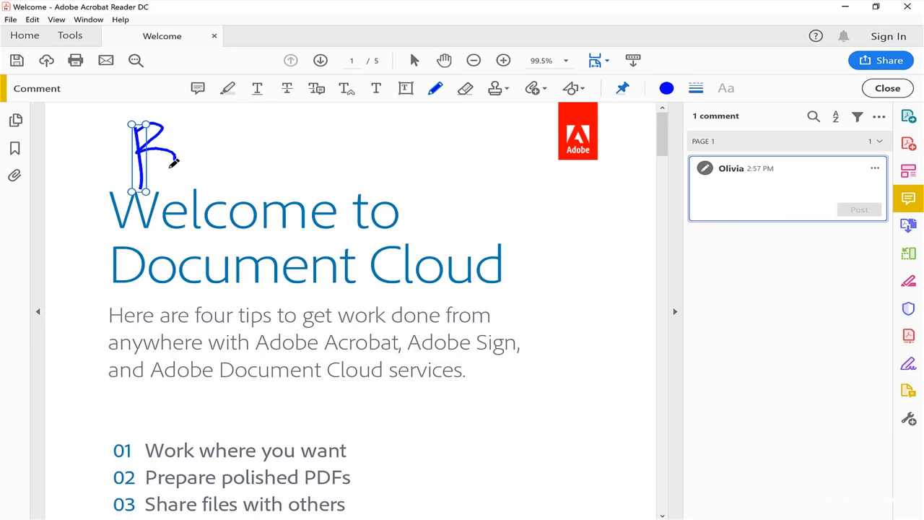
mouse_move(194, 141)
mouse_down()
mouse_move(189, 166)
mouse_move(197, 141)
mouse_move(232, 166)
mouse_up()
drag(235, 131, 208, 169)
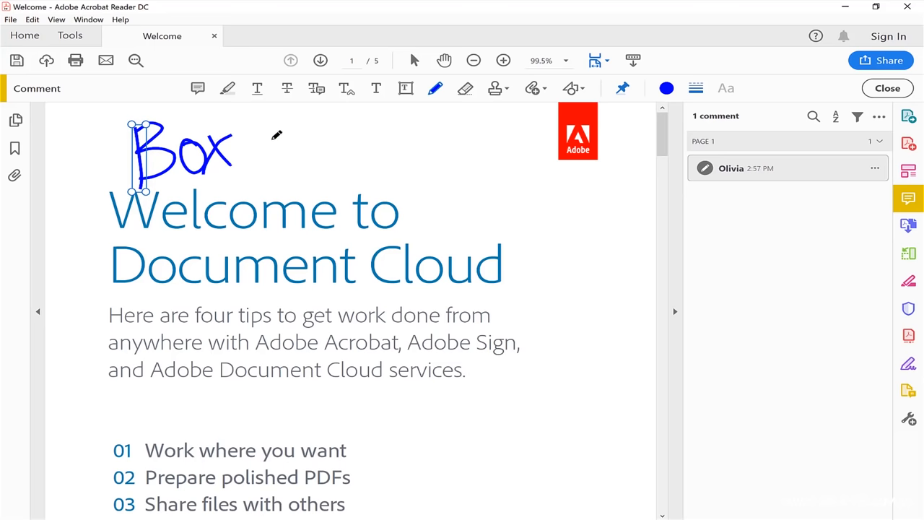
Step: Draw a long arrow from 'Box' to the page's right edge and show its comment options
mouse_move(250, 145)
mouse_down()
mouse_move(654, 164)
mouse_move(616, 195)
mouse_up()
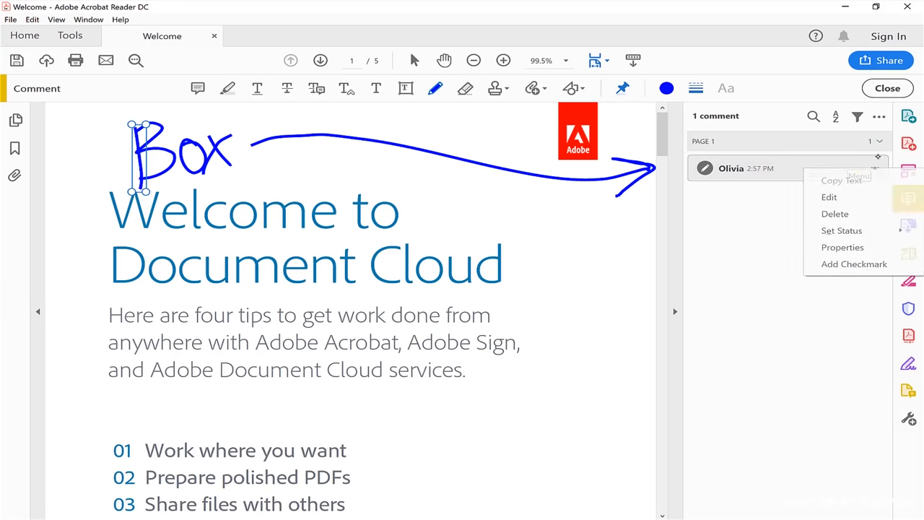
click(874, 168)
Step: Delete the 'Box' drawing and its arrow from the comments pane menu
click(835, 213)
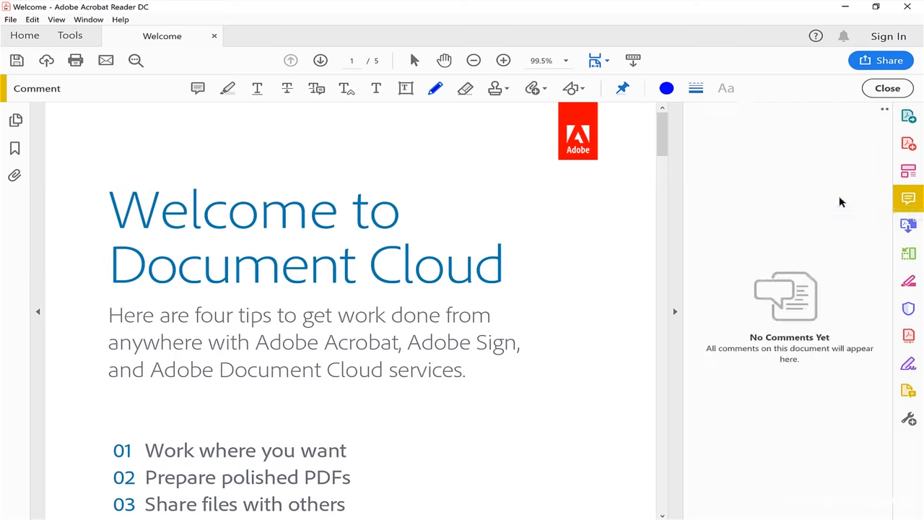